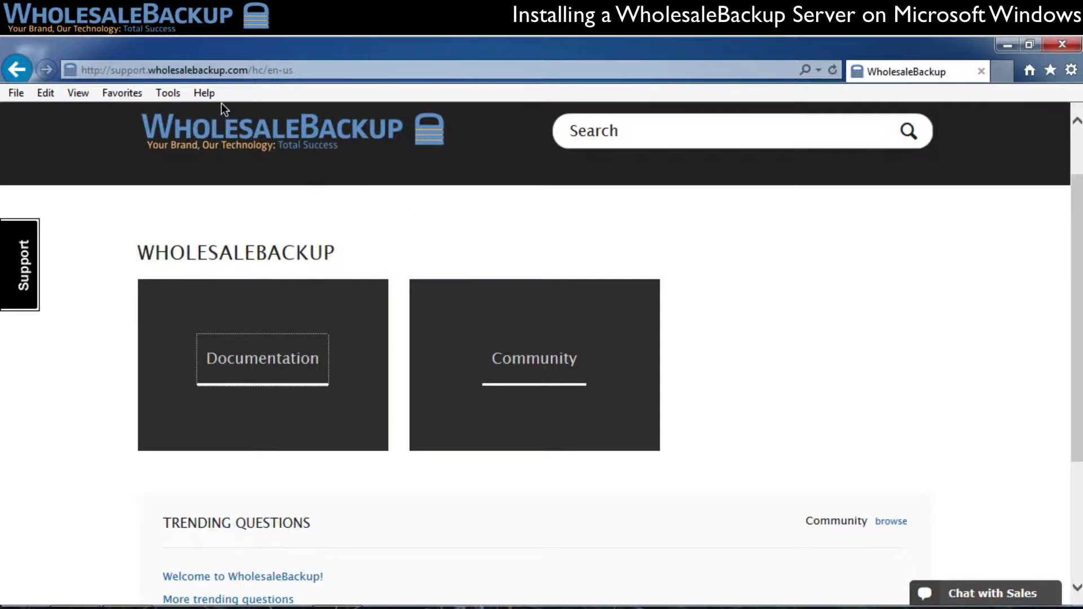
- Open the Install the Windows Server article from the support site's Documentation section
{"action": "left_click", "coordinate": [274, 370]}
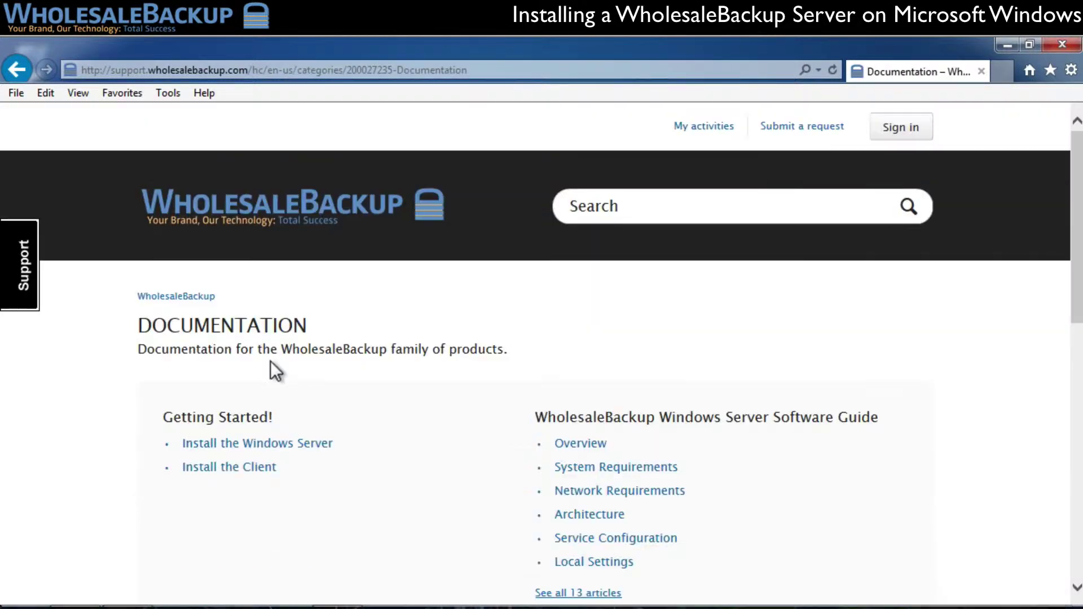
{"action": "left_click", "coordinate": [282, 445]}
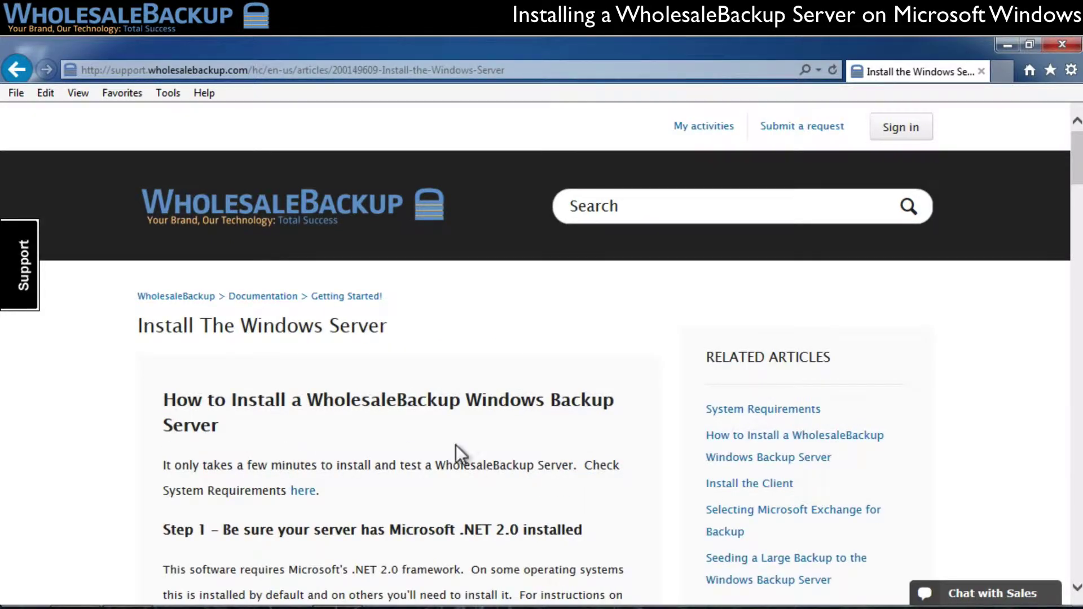
{"action": "scroll", "coordinate": [468, 445], "scroll_direction": "down", "scroll_amount": 2}
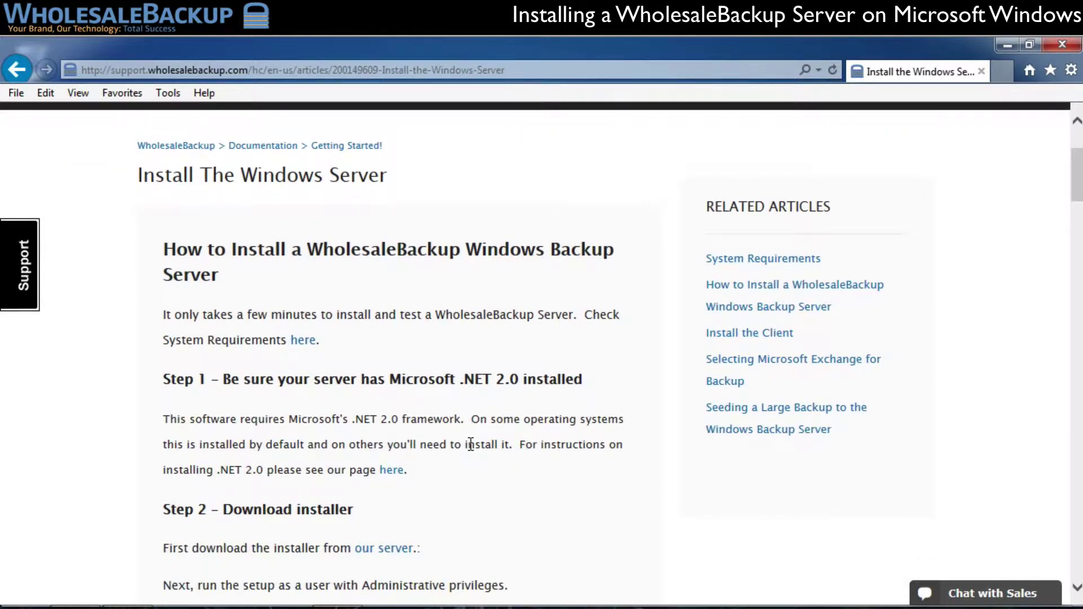
{"action": "scroll", "coordinate": [471, 445], "scroll_direction": "down", "scroll_amount": 1}
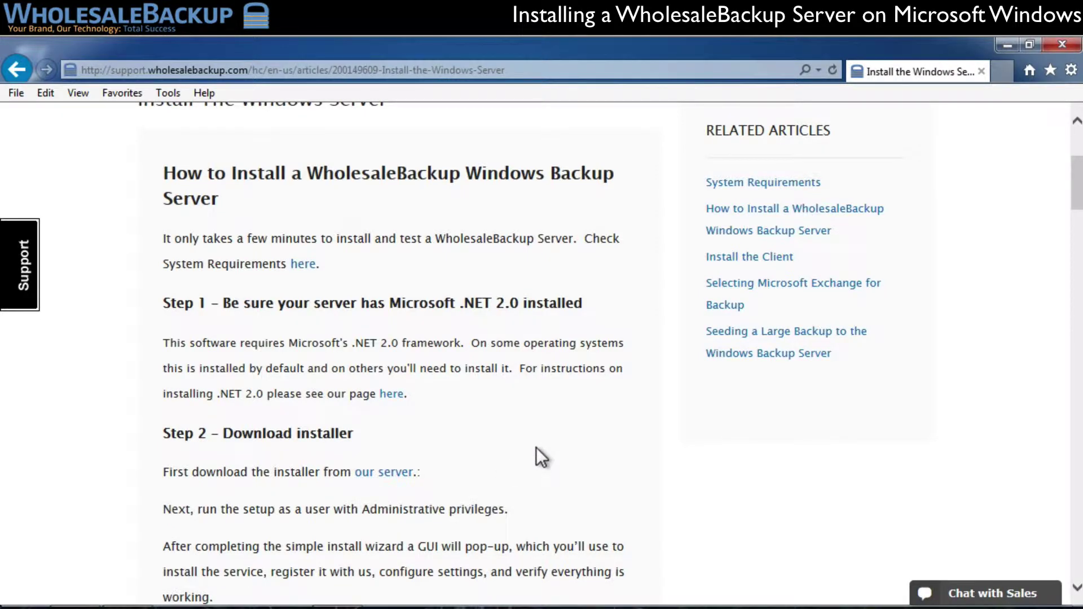
- Read through the article's installation steps, then minimize the browser to reveal the desktop
{"action": "scroll", "coordinate": [536, 447], "scroll_direction": "down", "scroll_amount": 2}
{"action": "scroll", "coordinate": [536, 447], "scroll_direction": "down", "scroll_amount": 4}
{"action": "scroll", "coordinate": [536, 448], "scroll_direction": "down", "scroll_amount": 3}
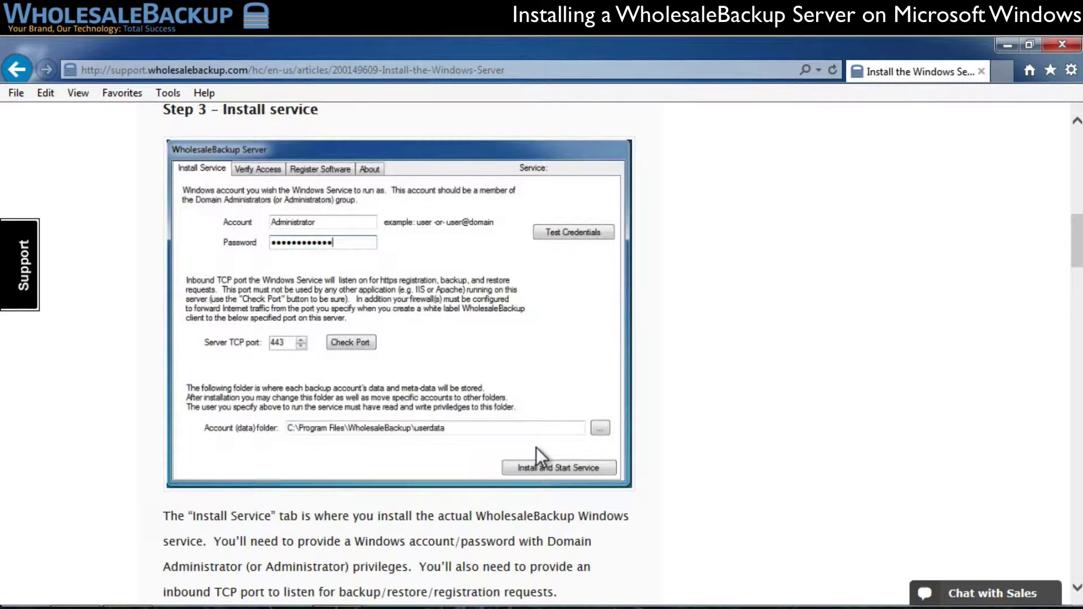
{"action": "scroll", "coordinate": [482, 414], "scroll_direction": "down", "scroll_amount": 20}
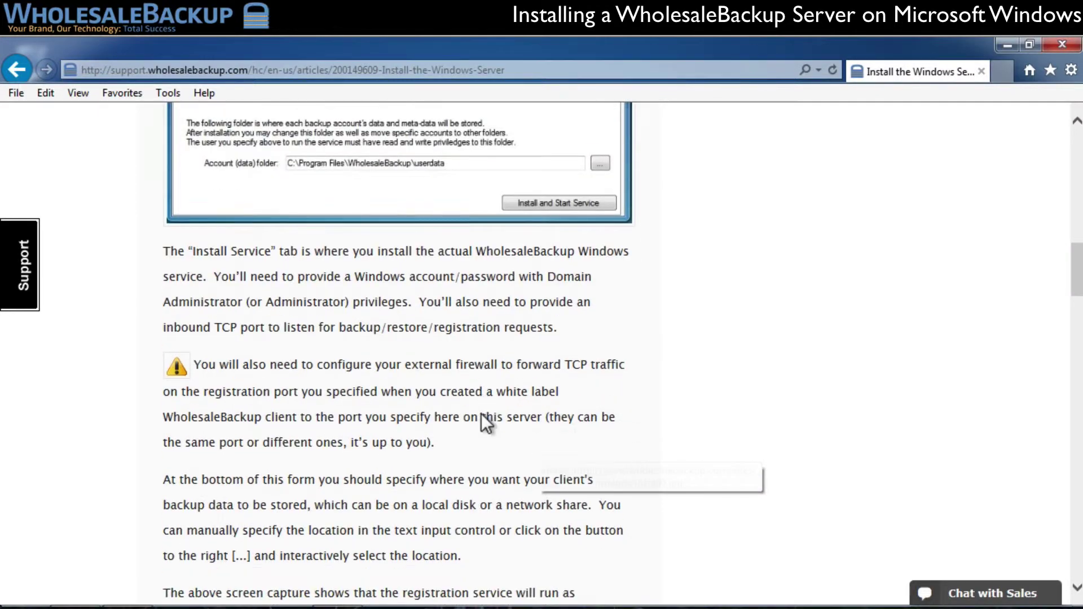
{"action": "scroll", "coordinate": [482, 414], "scroll_direction": "down", "scroll_amount": 20}
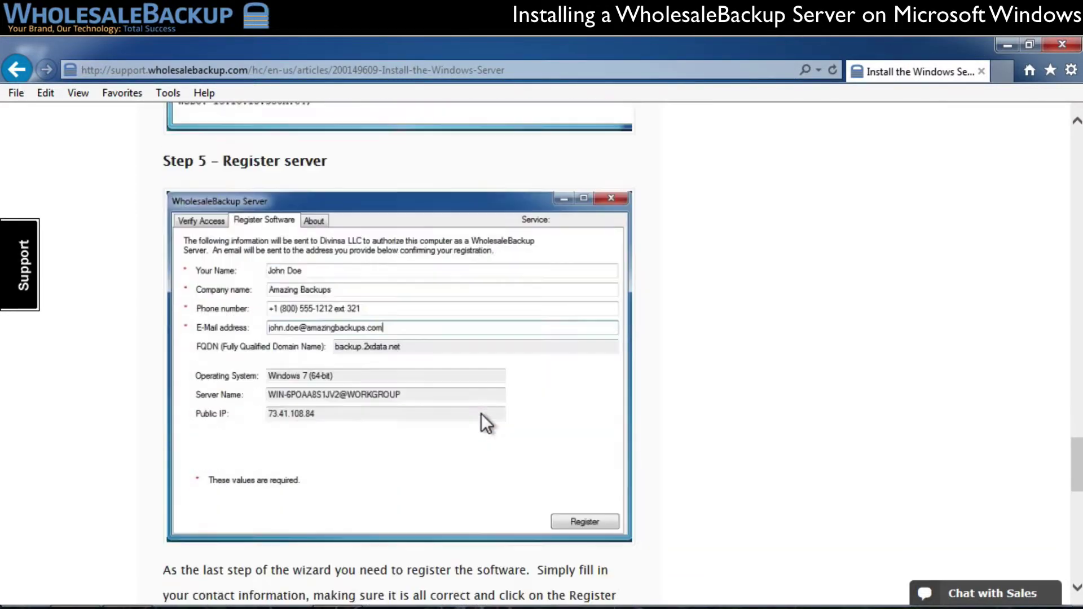
{"action": "scroll", "coordinate": [482, 414], "scroll_direction": "up", "scroll_amount": 6}
{"action": "scroll", "coordinate": [482, 414], "scroll_direction": "up", "scroll_amount": 15}
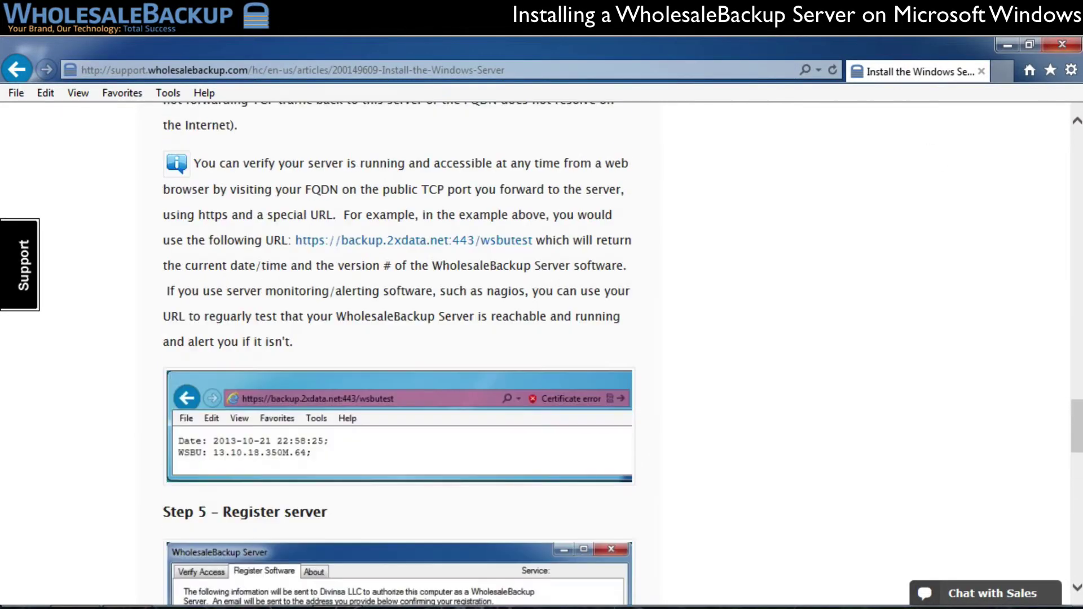
{"action": "left_click", "coordinate": [1007, 43]}
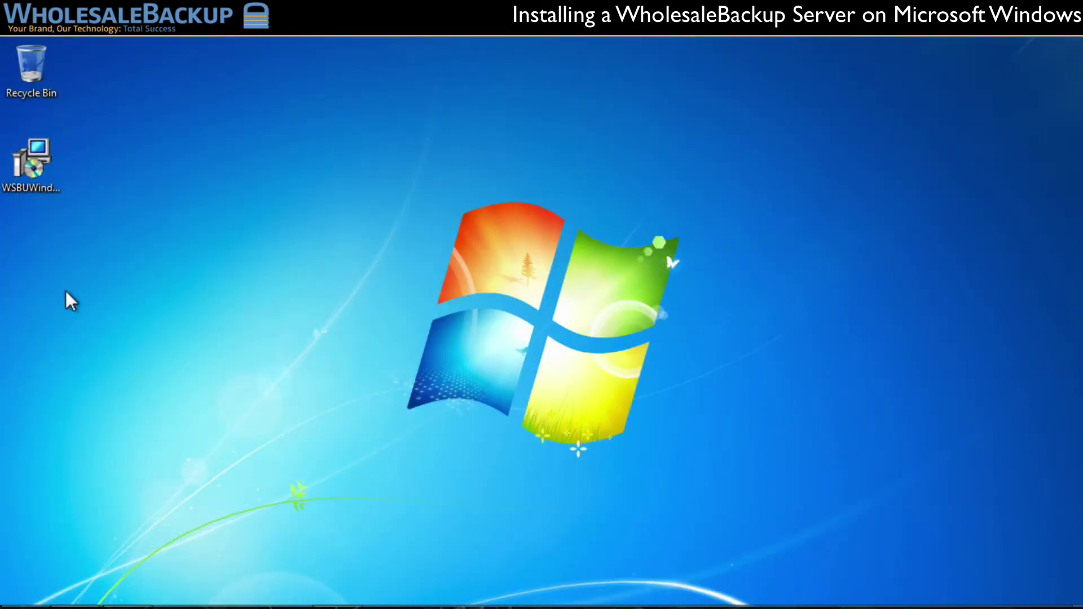
- Launch the downloaded WholesaleBackup Server installer, allow it to run, and accept the license agreement
{"action": "double_click", "coordinate": [33, 158]}
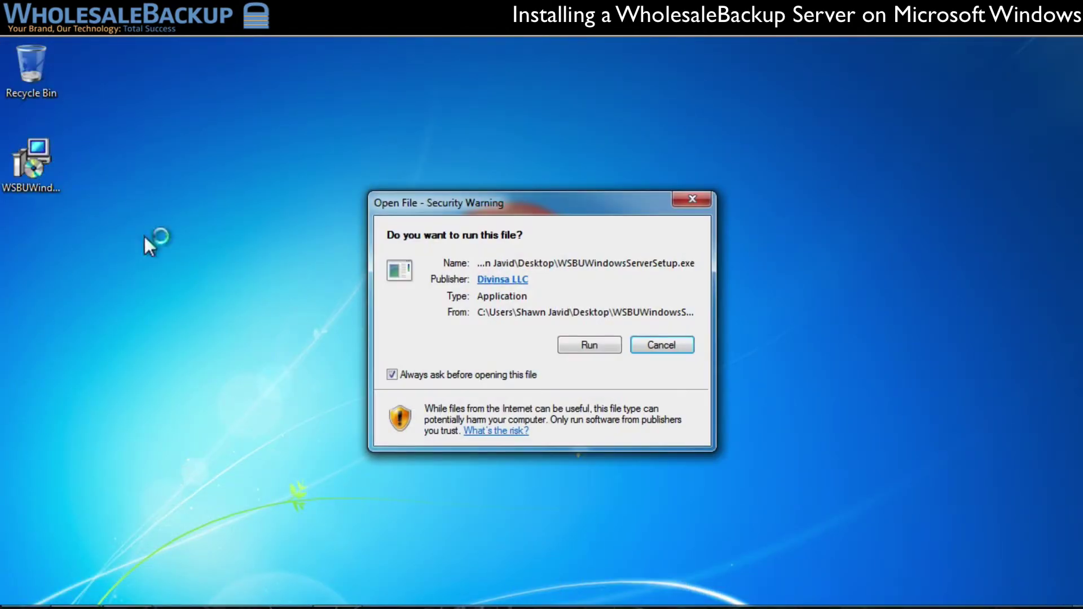
{"action": "left_click", "coordinate": [587, 344]}
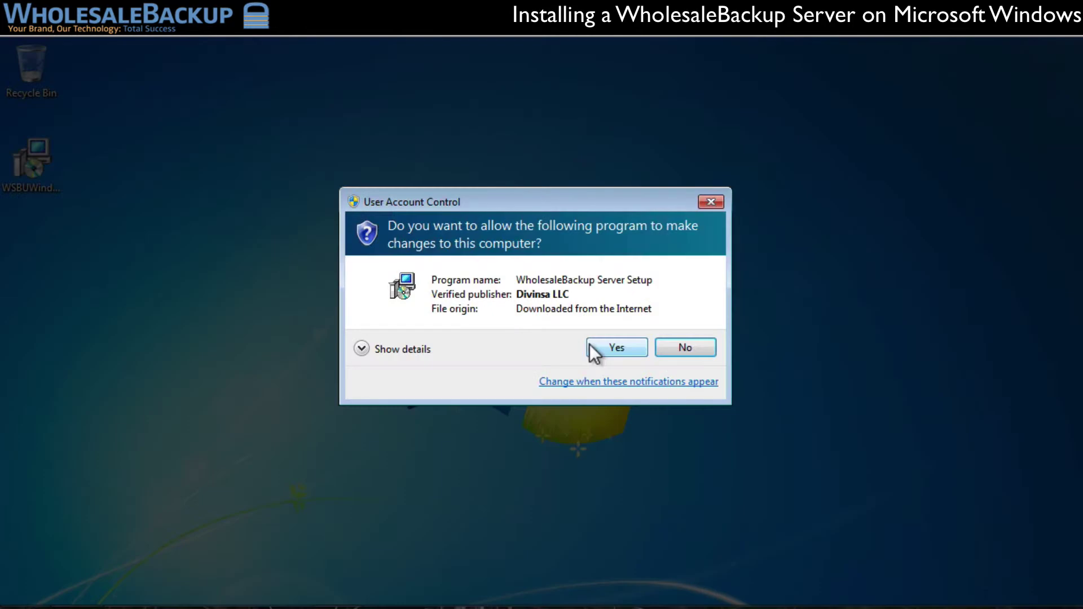
{"action": "left_click", "coordinate": [616, 348]}
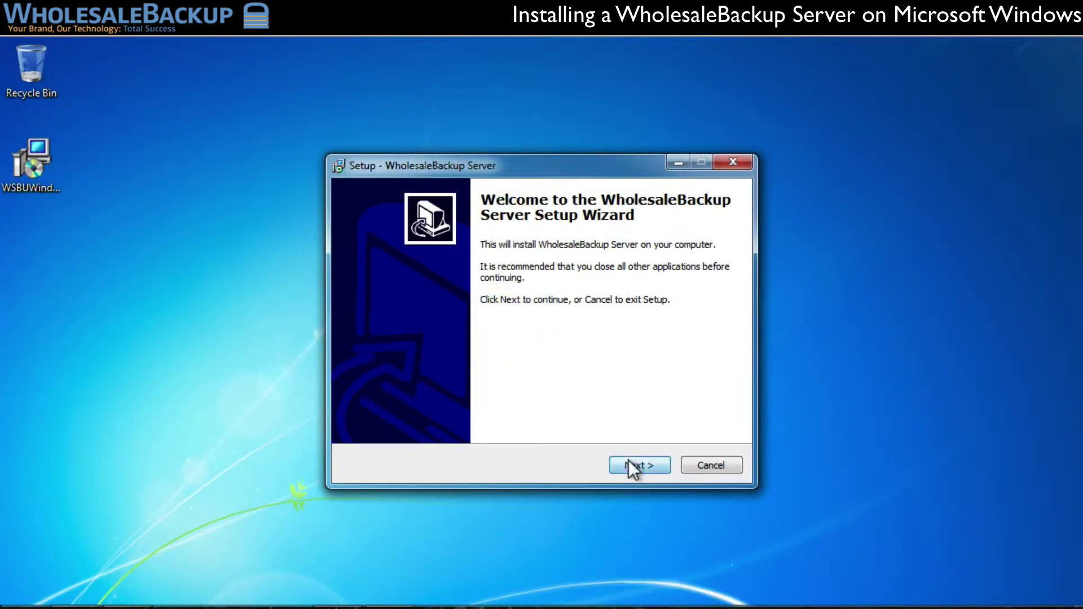
{"action": "left_click", "coordinate": [632, 465]}
{"action": "left_click", "coordinate": [436, 415]}
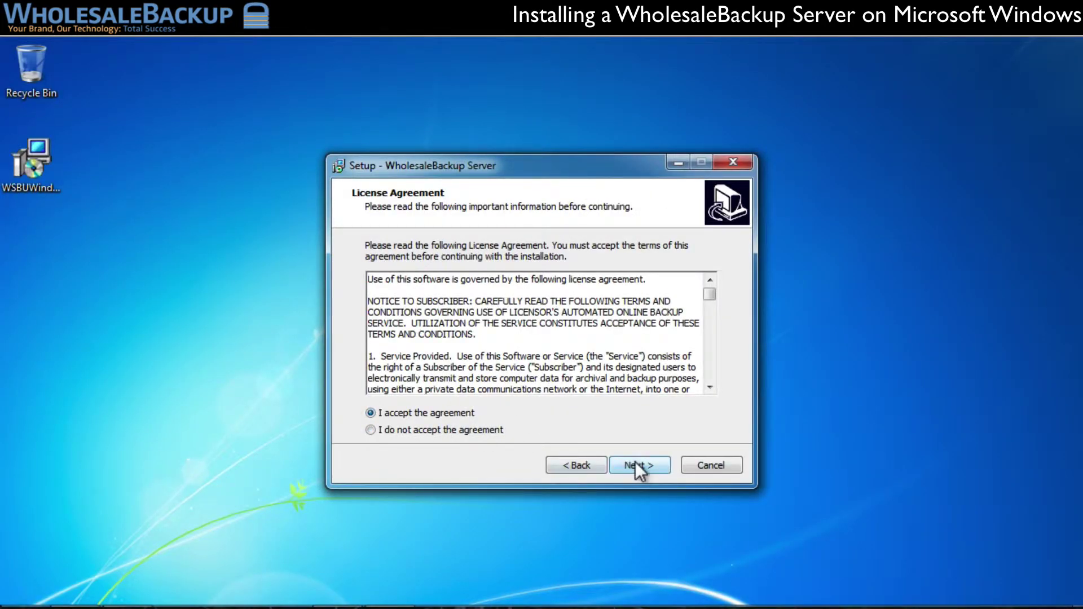
- Keep the default install folder, Start Menu folder and desktop icon, install, and finish setup
{"action": "left_click", "coordinate": [635, 462]}
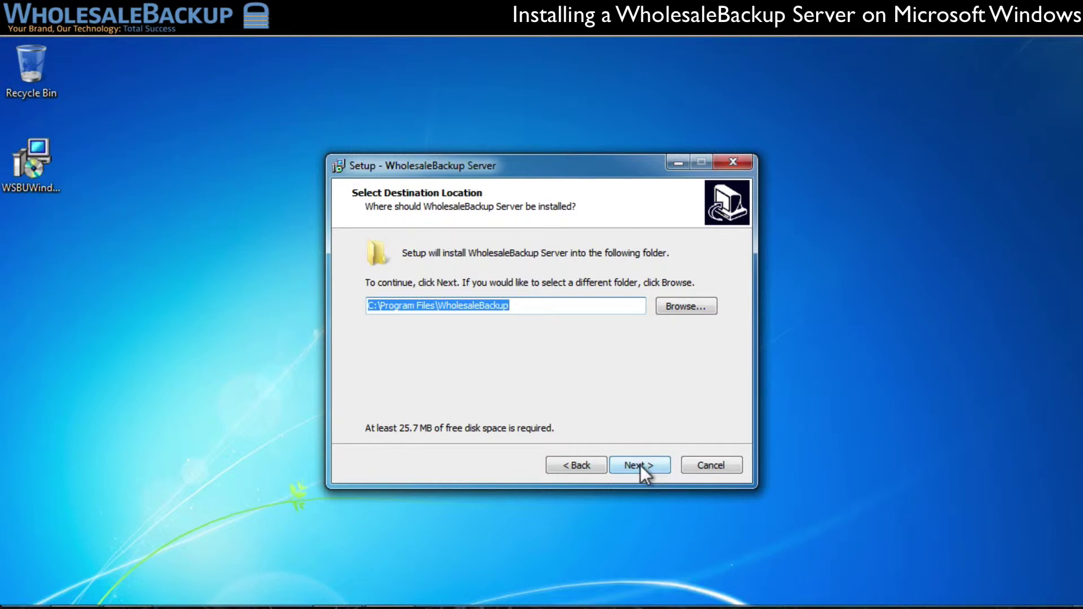
{"action": "left_click", "coordinate": [640, 466]}
{"action": "left_click", "coordinate": [639, 465]}
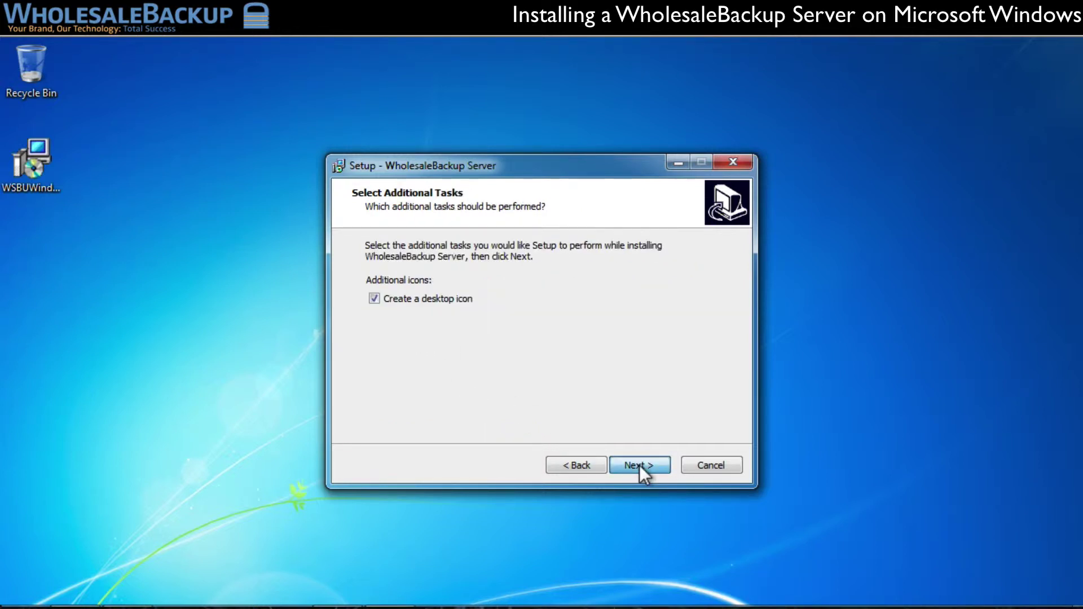
{"action": "left_click", "coordinate": [639, 465]}
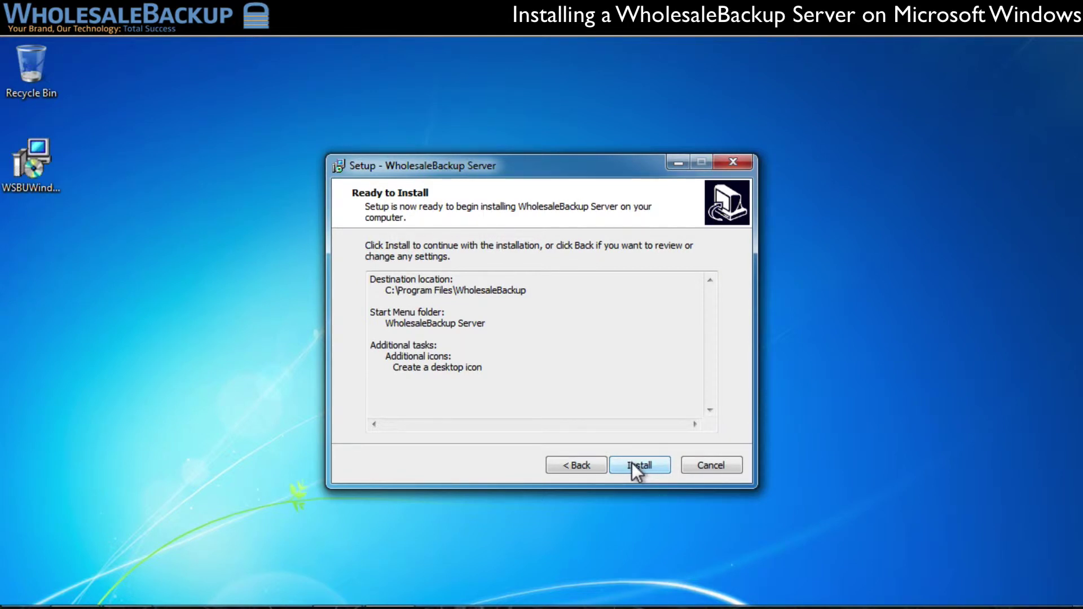
{"action": "left_click", "coordinate": [638, 466]}
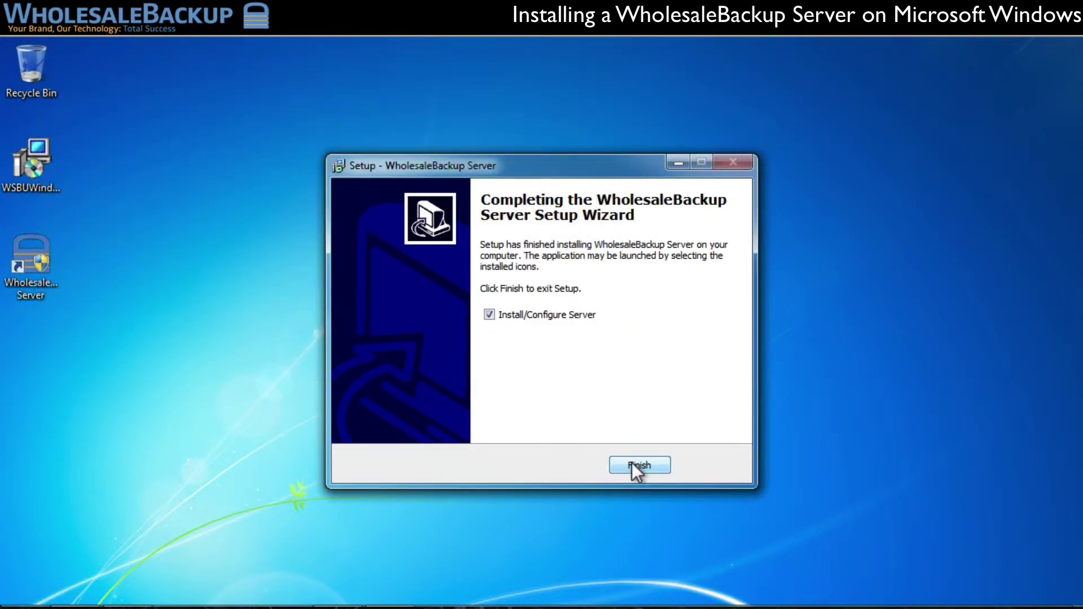
{"action": "left_click", "coordinate": [632, 463]}
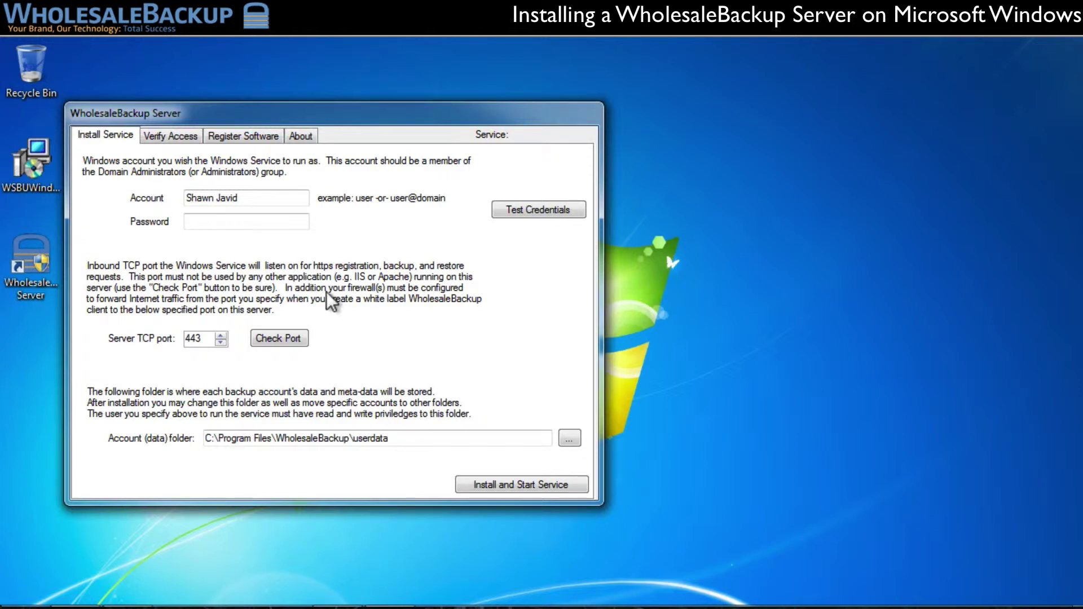
- Enter the Windows account password for the service and confirm Test Credentials validates successfully
{"action": "left_click", "coordinate": [268, 221]}
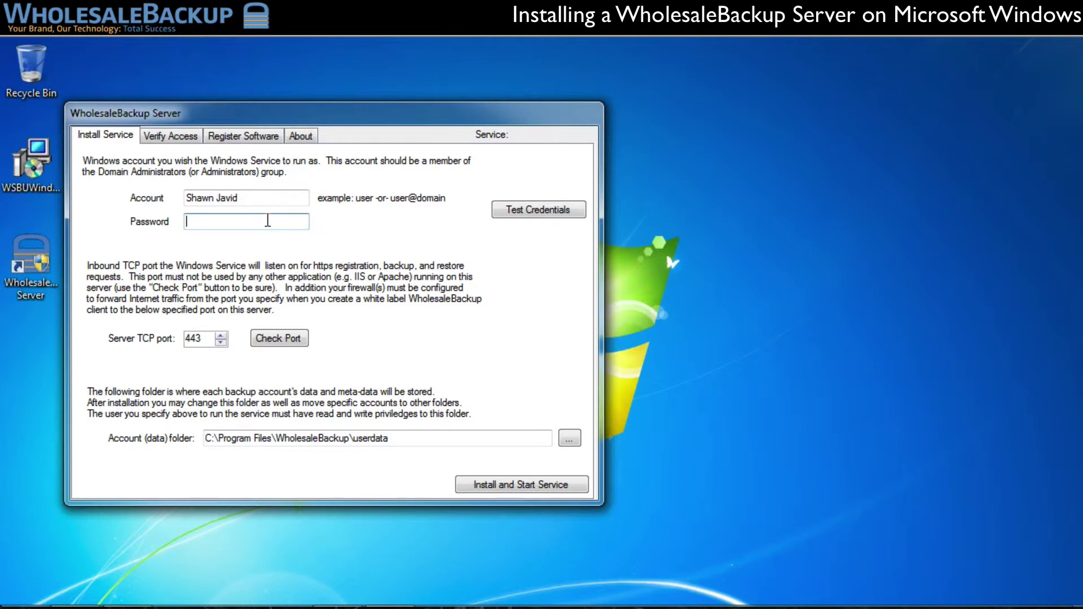
{"action": "type", "text": "•••••••••"}
{"action": "left_click", "coordinate": [546, 212]}
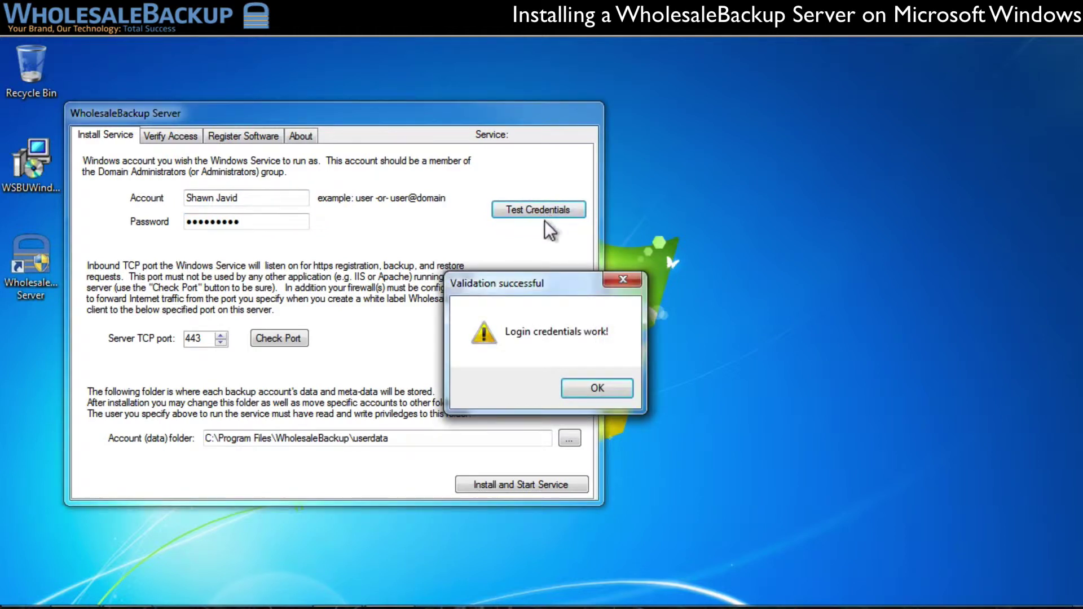
{"action": "left_click", "coordinate": [603, 388]}
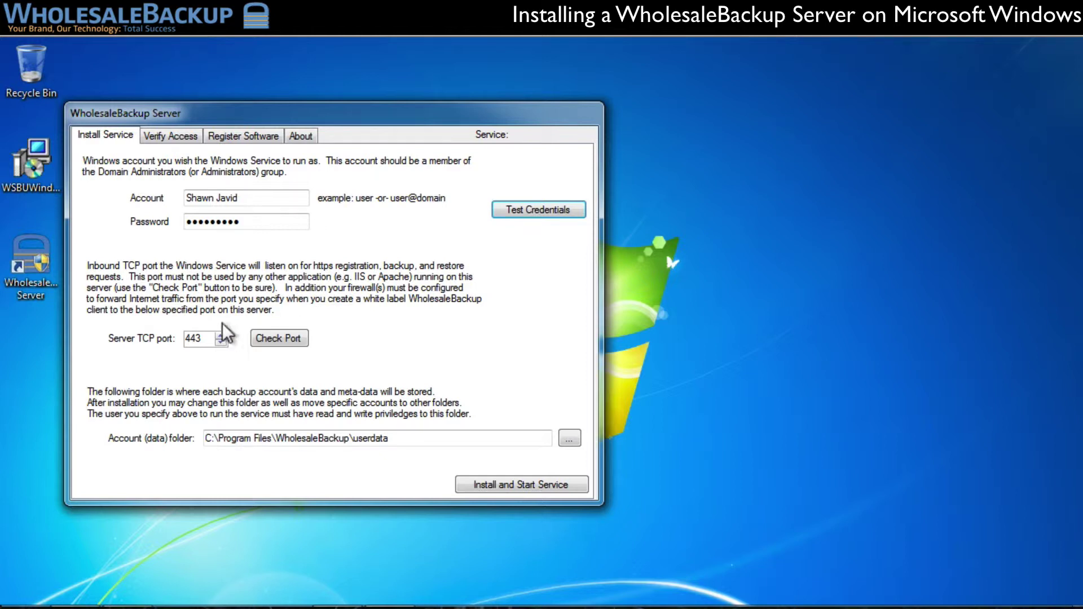
{"action": "left_click_drag", "start_coordinate": [206, 341], "coordinate": [185, 343]}
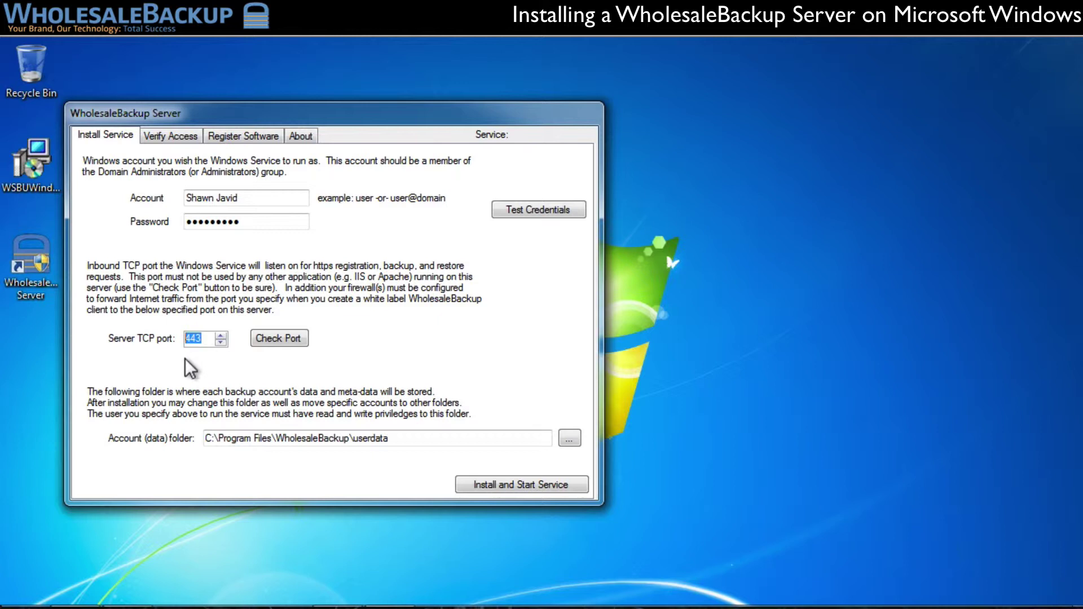
{"action": "left_click", "coordinate": [272, 340]}
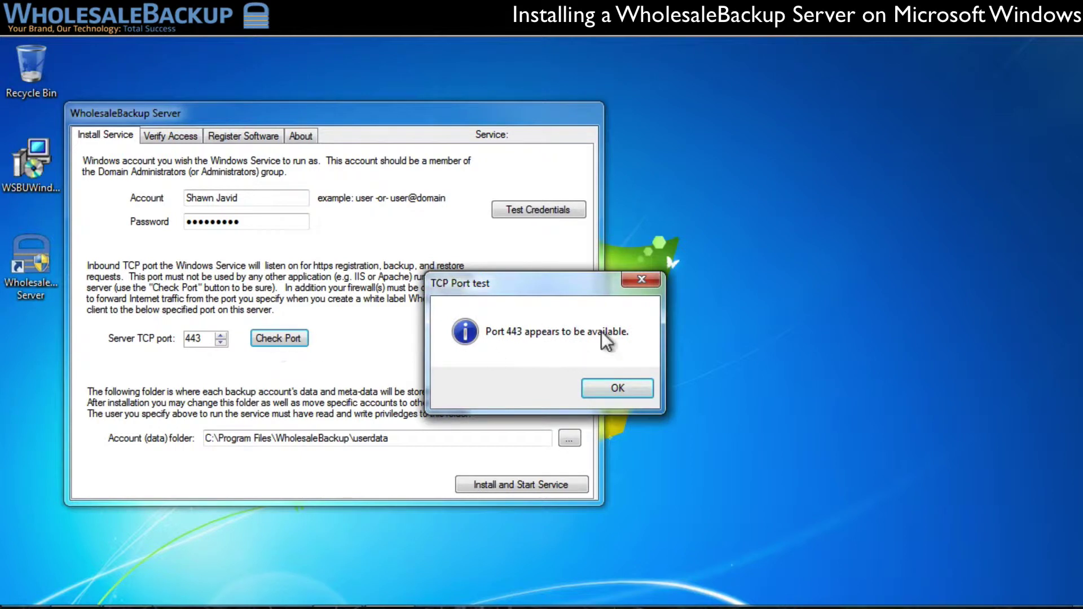
{"action": "left_click_drag", "start_coordinate": [544, 289], "coordinate": [402, 134]}
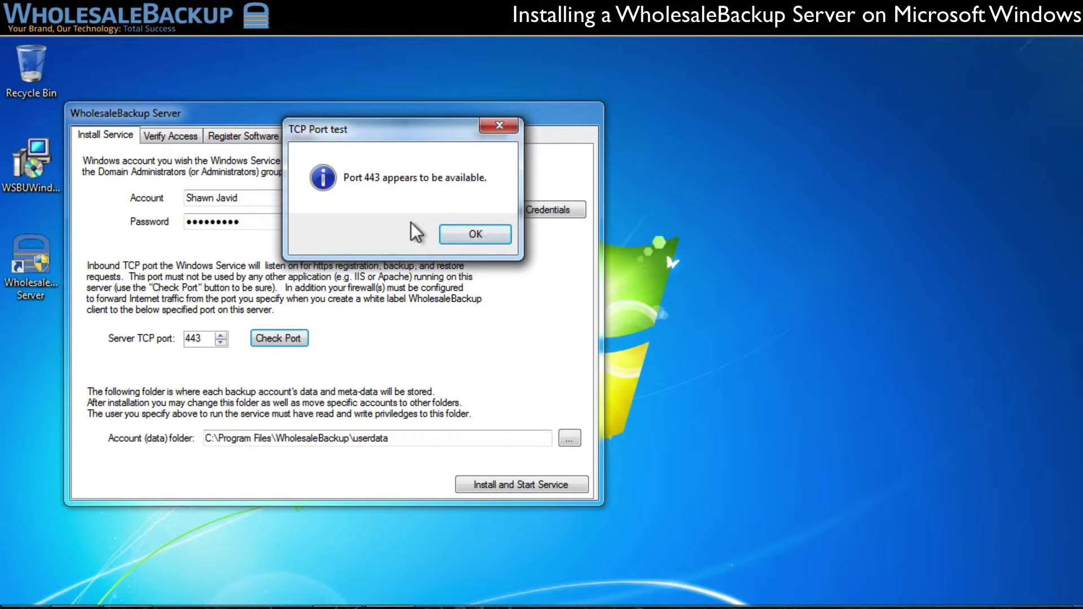
{"action": "left_click", "coordinate": [488, 234]}
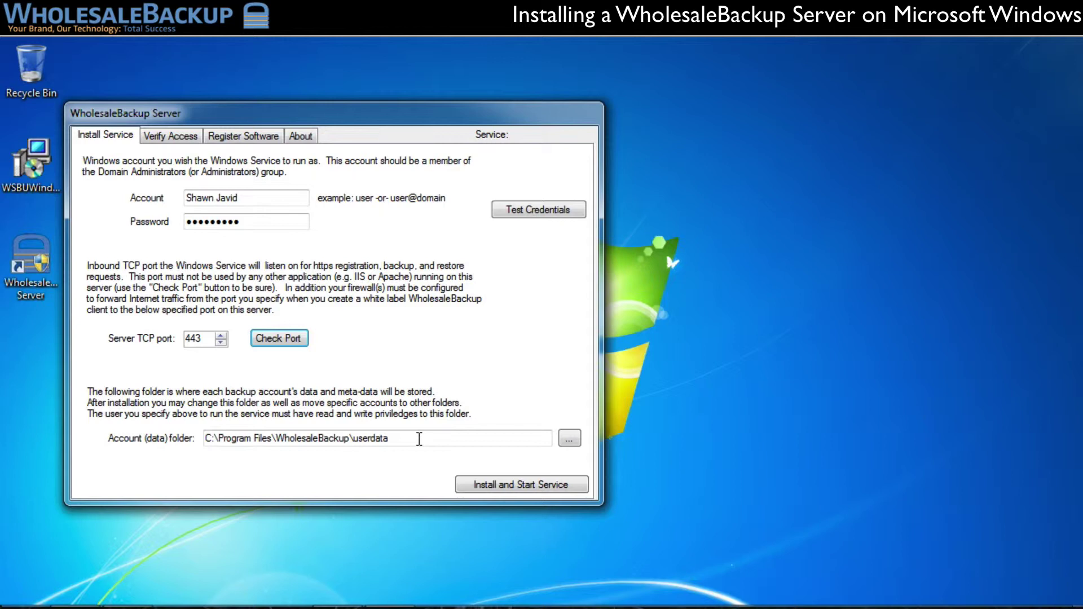
- Create a new WSBU folder on Development (E:) and set it as the account data folder
{"action": "left_click", "coordinate": [570, 439]}
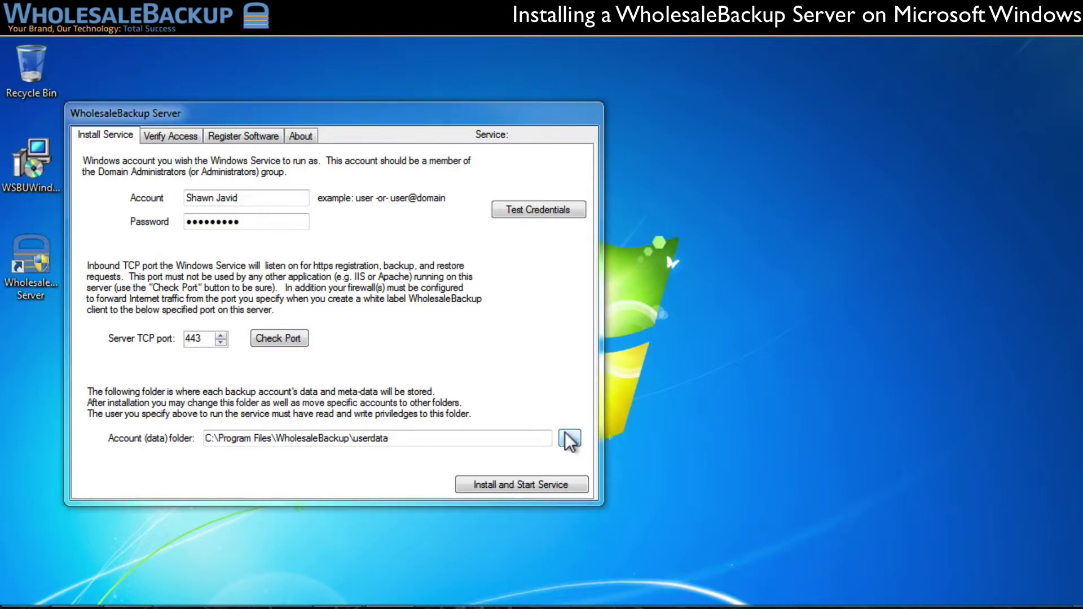
{"action": "left_click", "coordinate": [439, 356]}
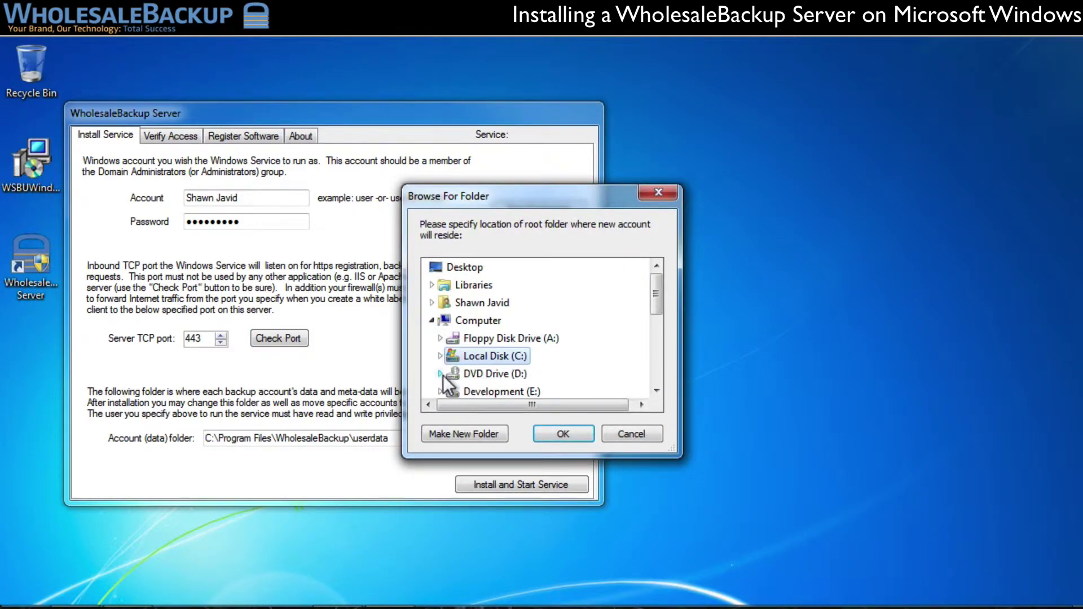
{"action": "left_click", "coordinate": [440, 392]}
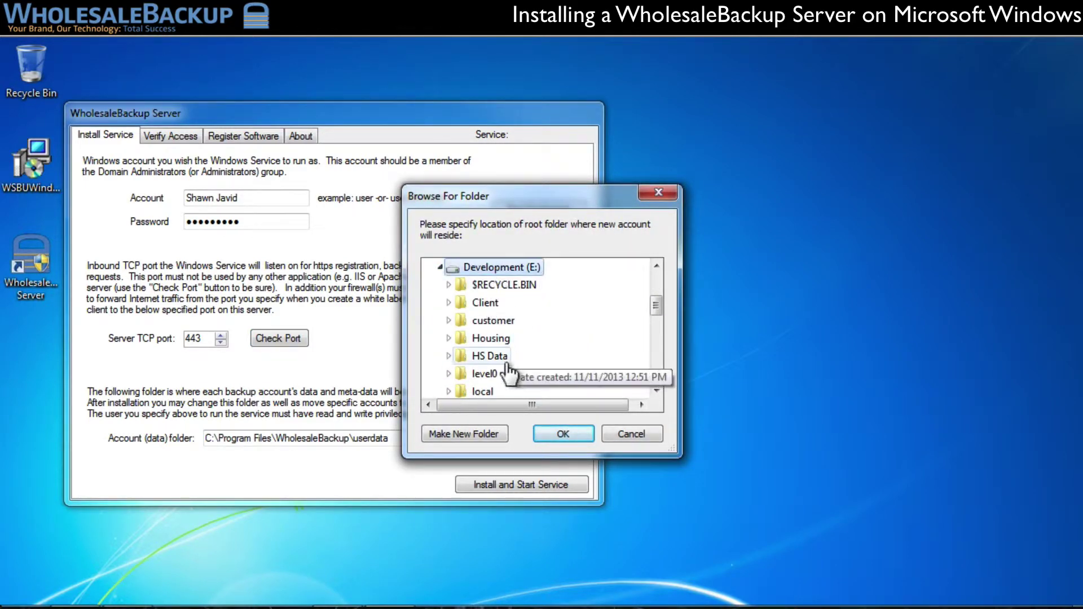
{"action": "left_click", "coordinate": [473, 431]}
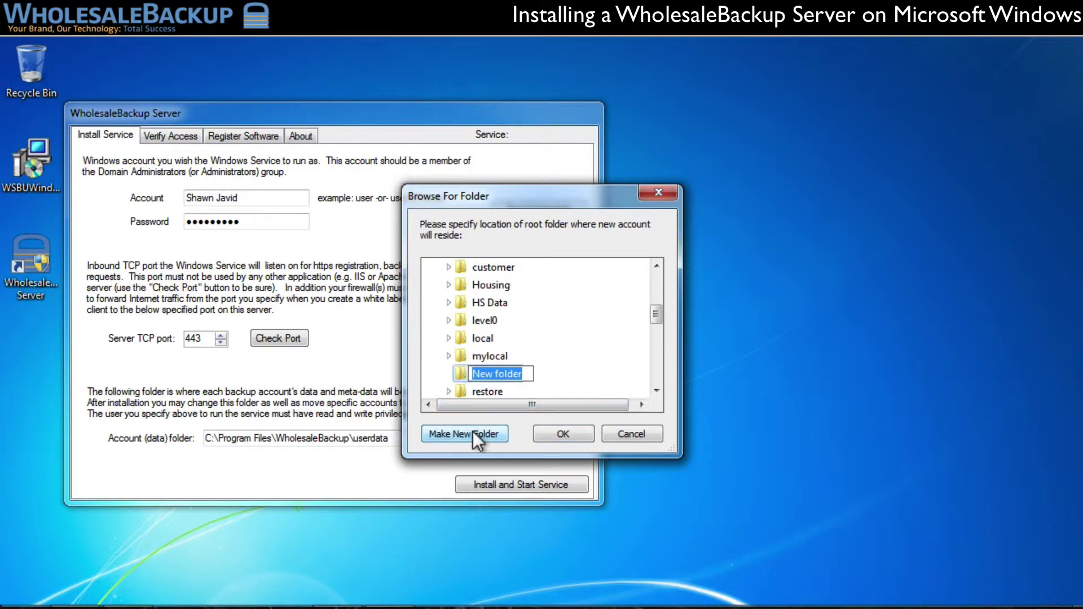
{"action": "type", "text": "WSBU"}
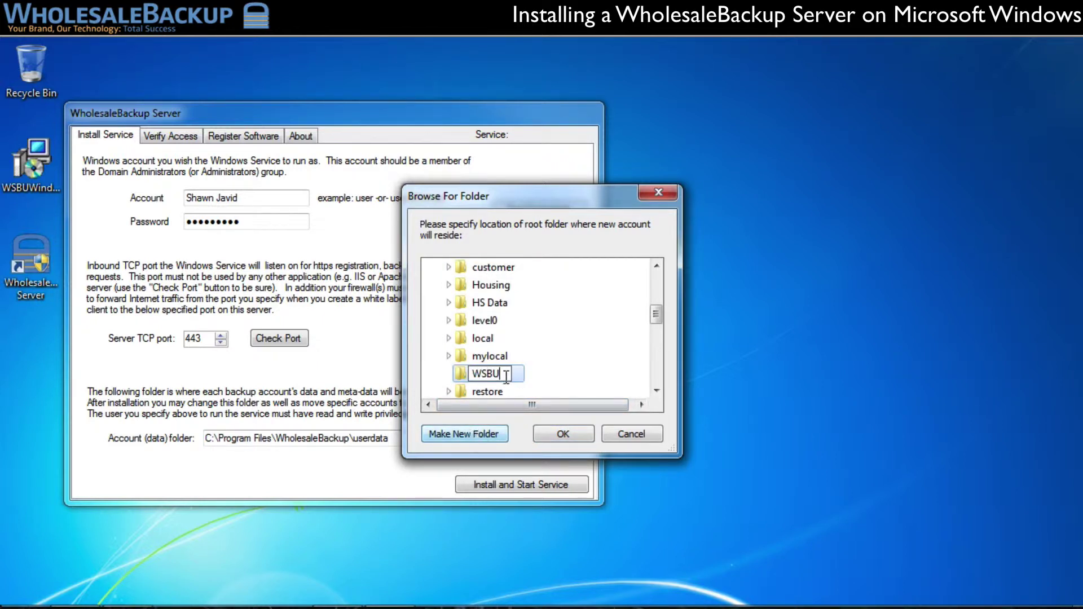
{"action": "key", "text": "Return"}
{"action": "left_click", "coordinate": [562, 433]}
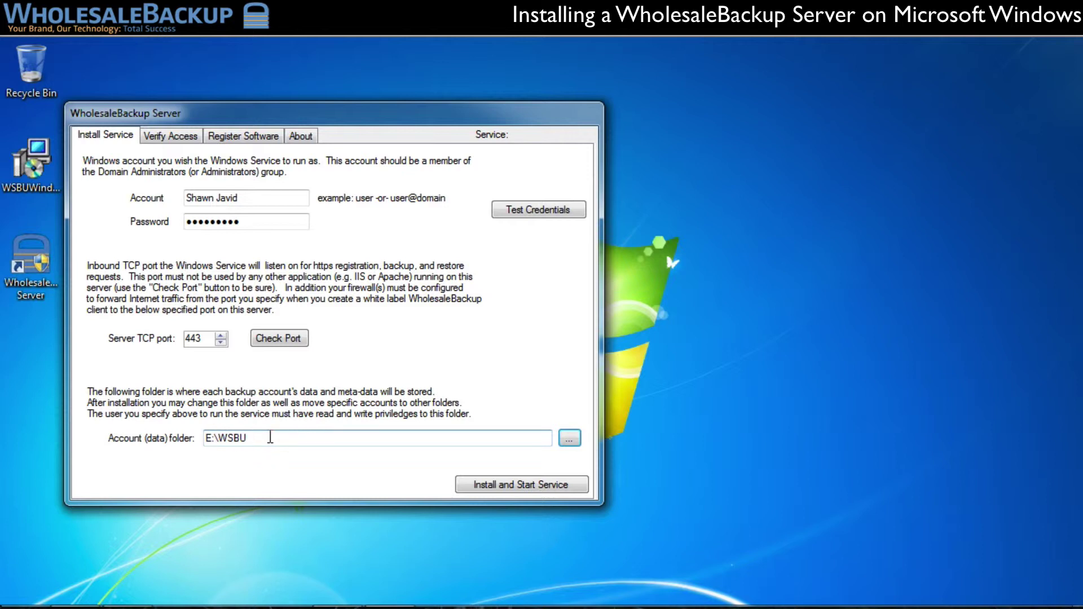
- Install and start the service, enter the server's FQDN, and run the DNS, firewall and service tests
{"action": "left_click", "coordinate": [483, 487]}
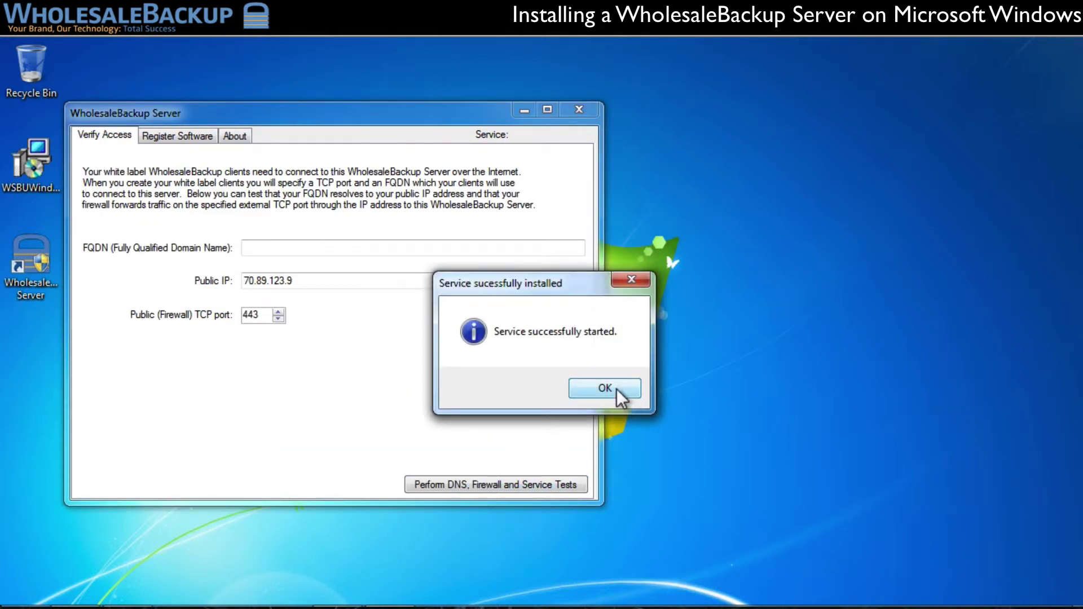
{"action": "left_click", "coordinate": [618, 388]}
{"action": "left_click", "coordinate": [298, 246]}
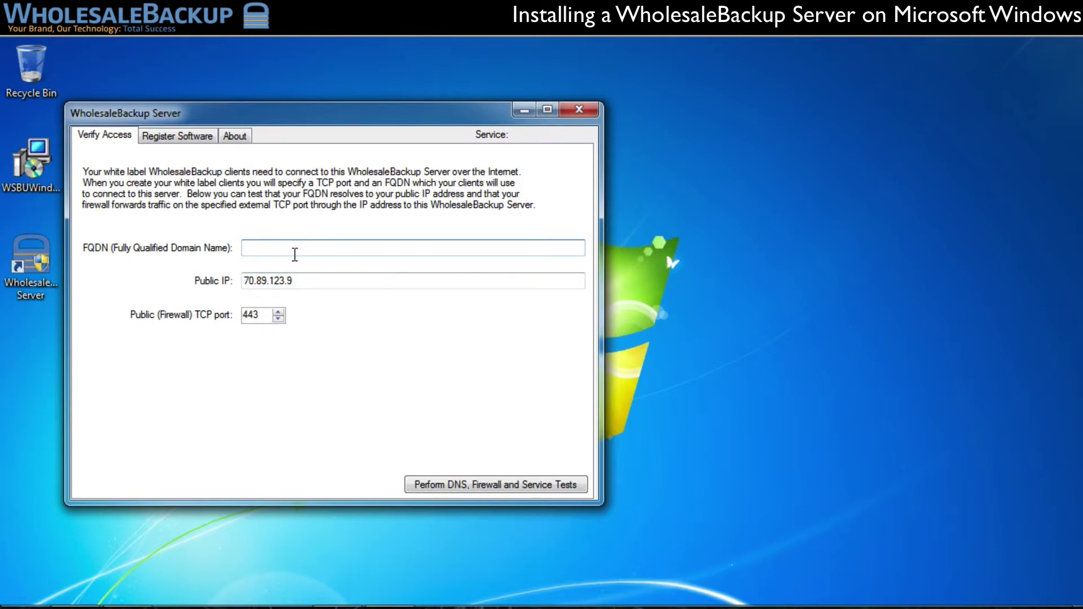
{"action": "type", "text": "happybackup.javid.org"}
{"action": "left_click", "coordinate": [476, 486]}
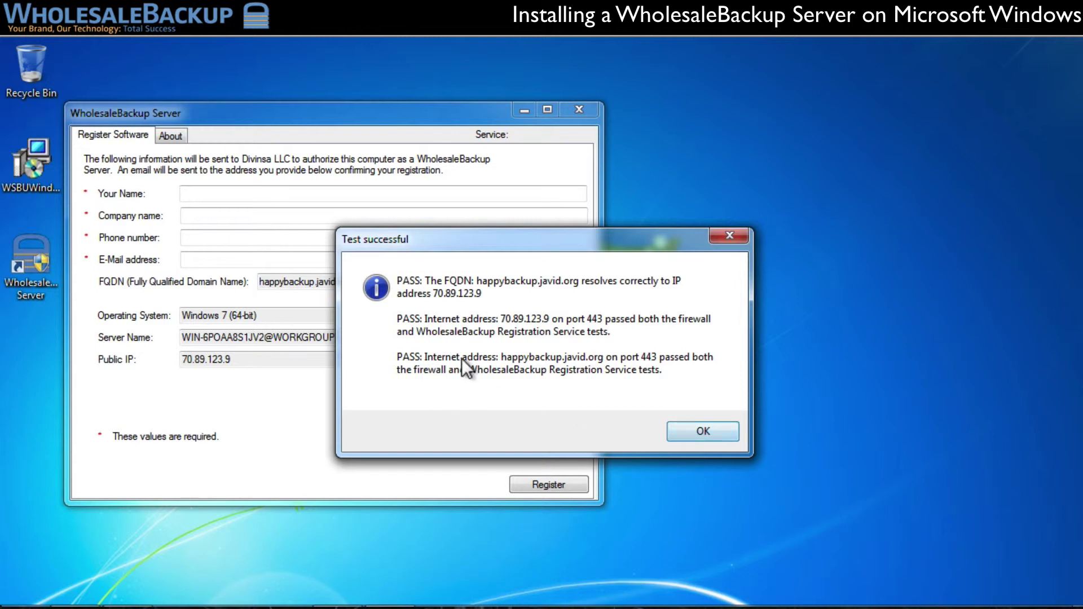
- Dismiss the test results, fill in the contact's name, company, phone number and e-mail, and register
{"action": "left_click", "coordinate": [703, 435]}
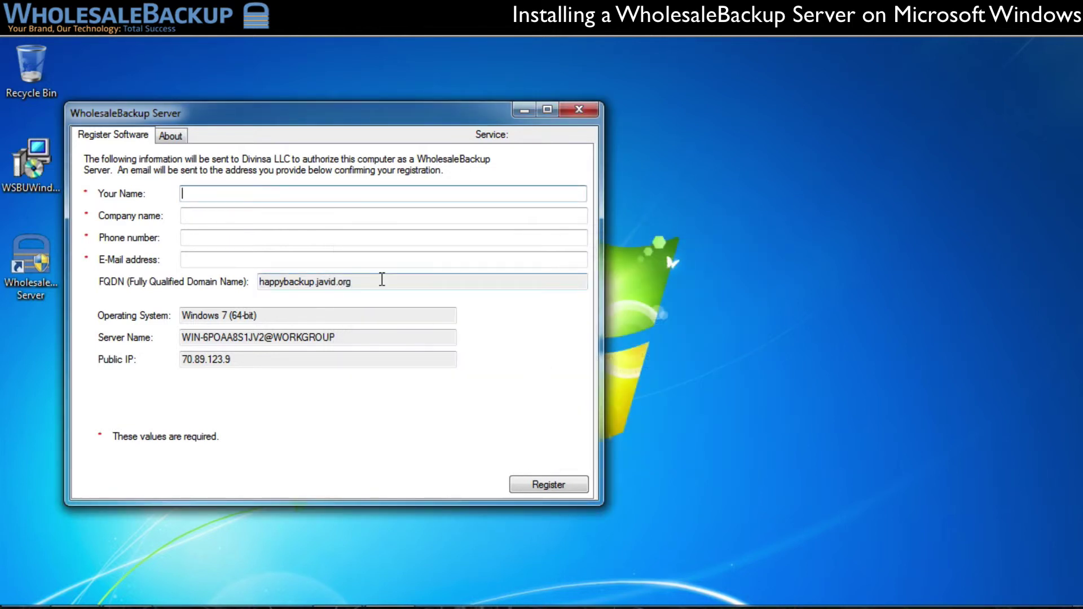
{"action": "key", "text": "Tab"}
{"action": "type", "text": "Di"}
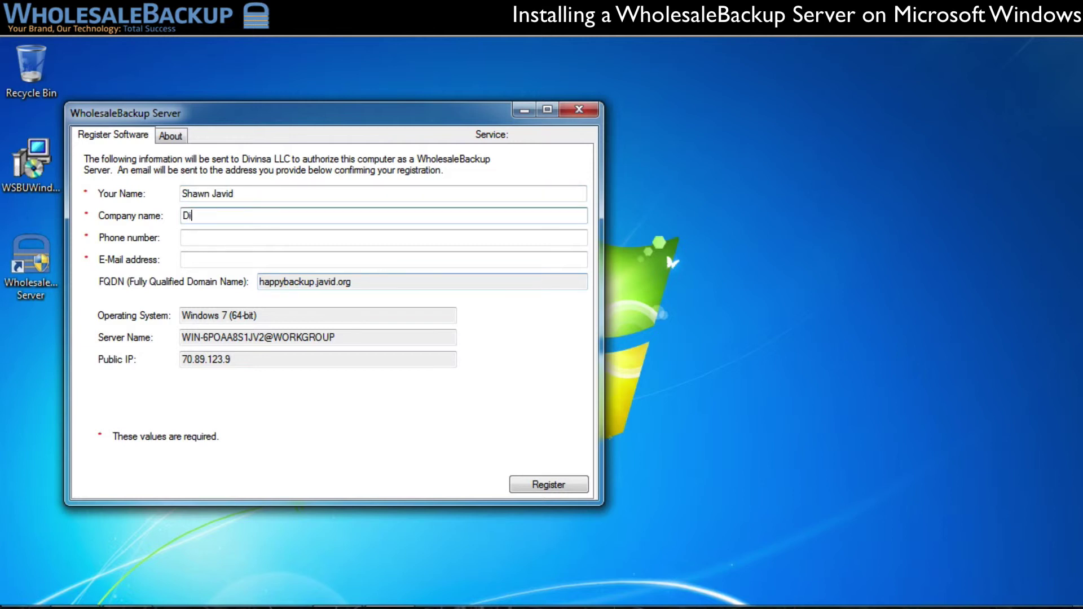
{"action": "type", "text": "vinsa LLC"}
{"action": "key", "text": "Tab"}
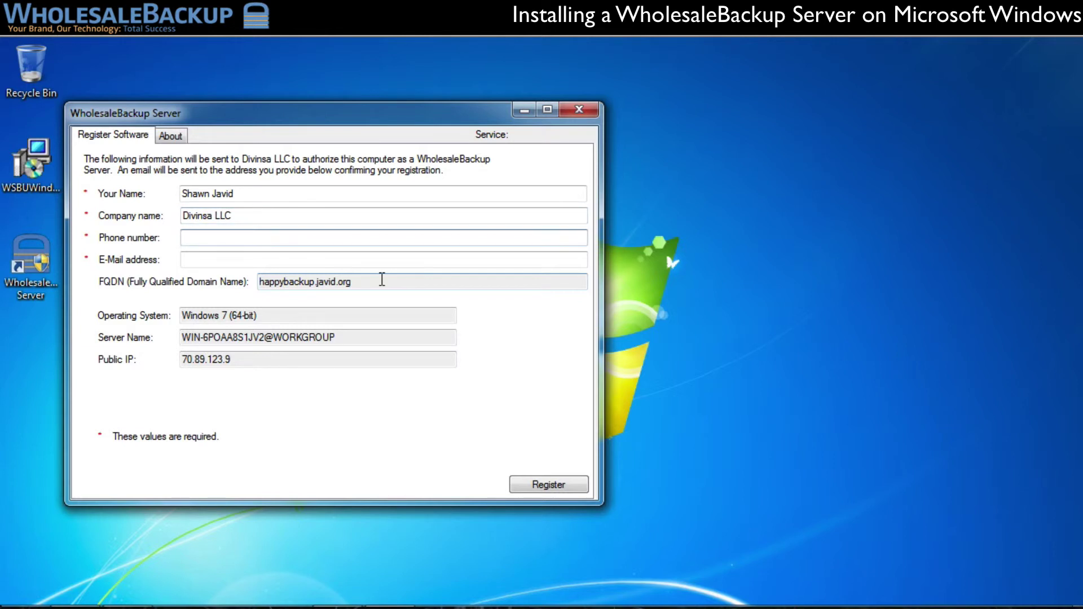
{"action": "key", "text": "Tab"}
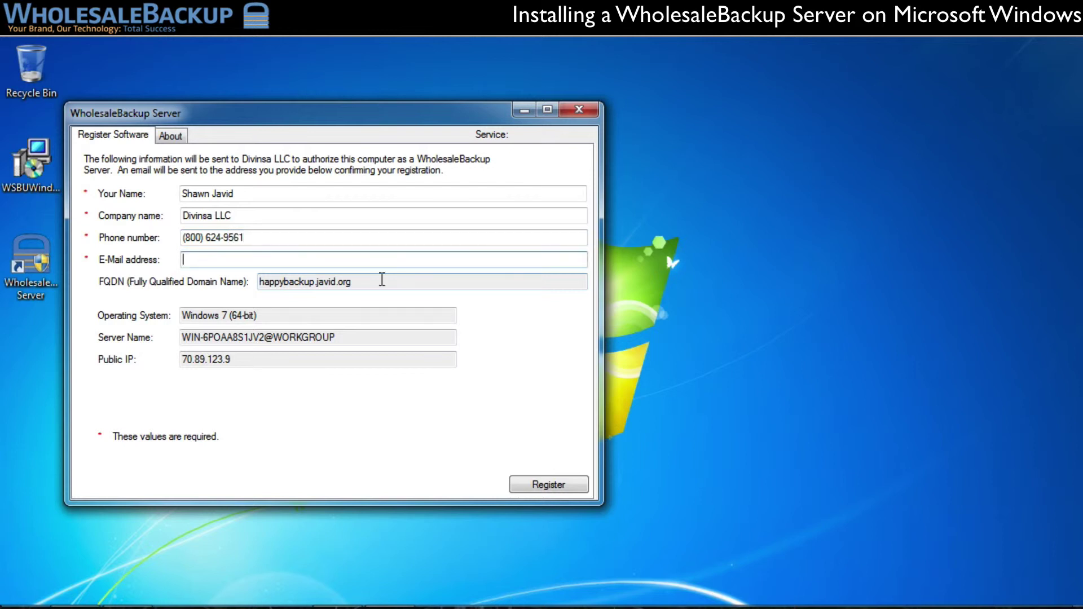
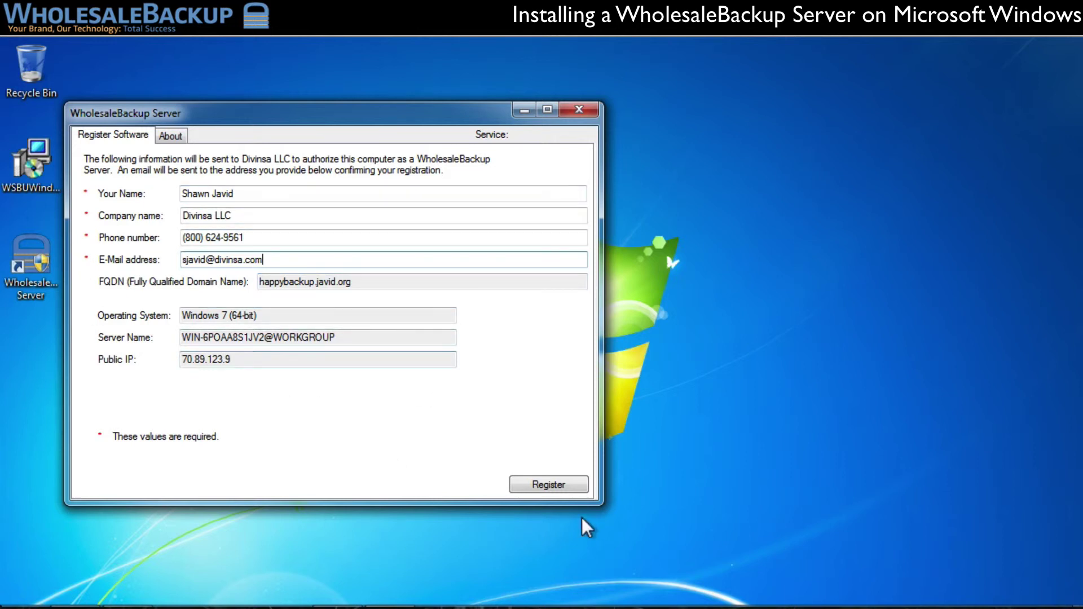
{"action": "left_click", "coordinate": [558, 483]}
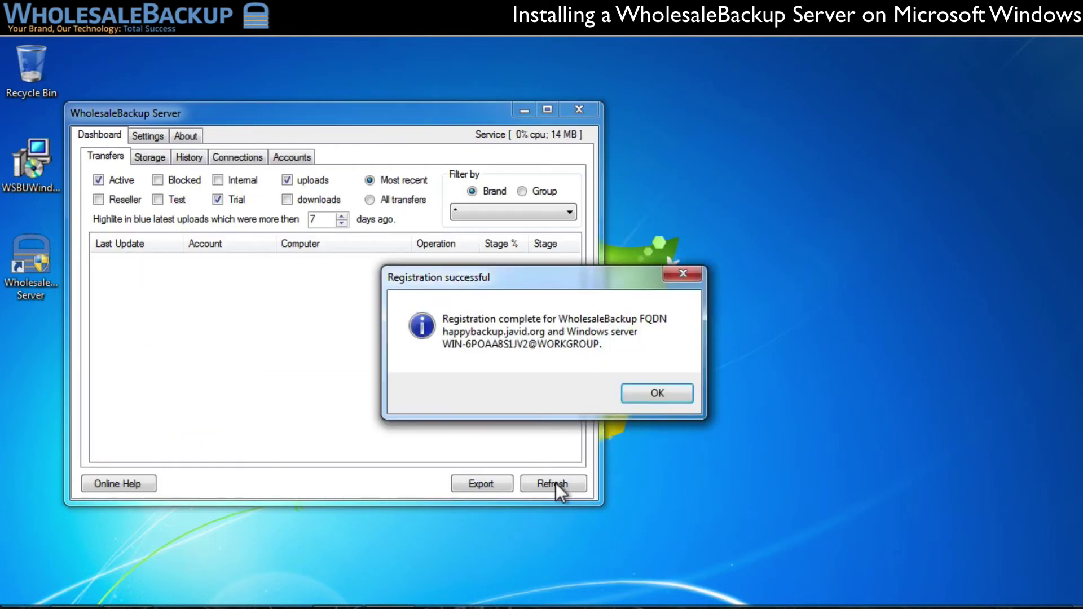
- Move the Registration successful message aside and close it with OK
{"action": "left_click_drag", "start_coordinate": [527, 276], "coordinate": [314, 263]}
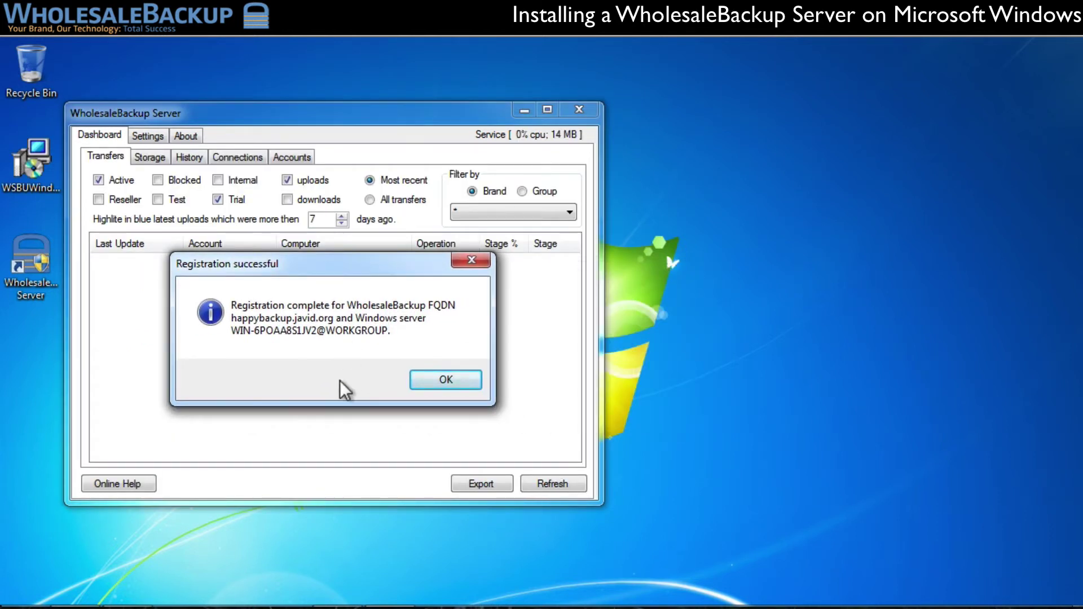
{"action": "left_click", "coordinate": [440, 377]}
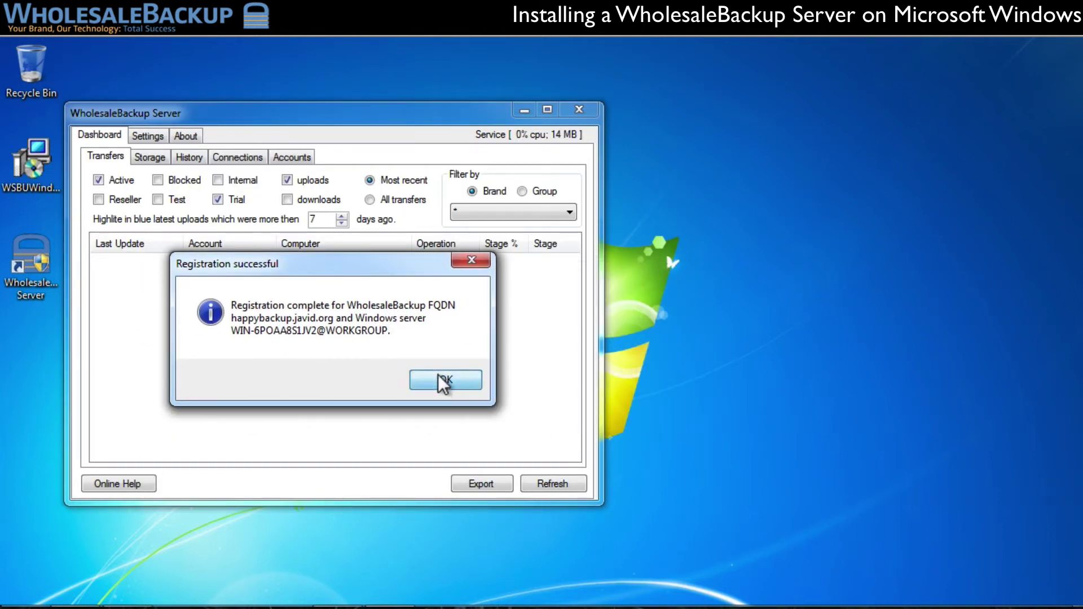